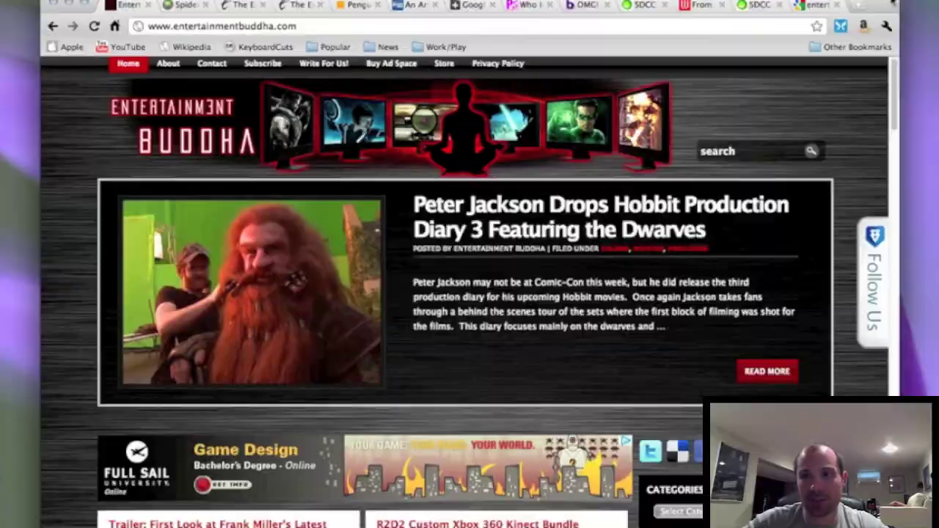
Step: Put Chrome in full screen and scroll through the Entertainment Buddha site
{"action": "left_click", "coordinate": [892, 4]}
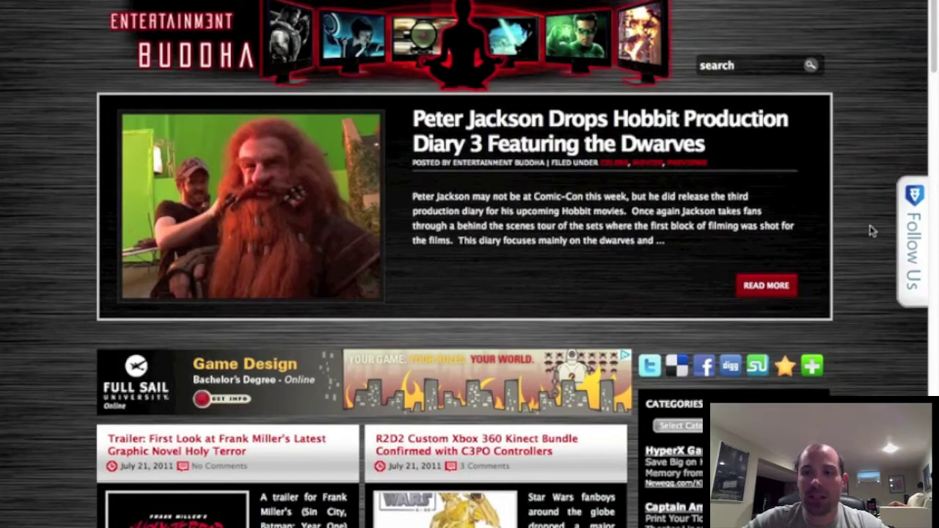
{"action": "scroll", "coordinate": [872, 97], "scroll_direction": "down", "scroll_amount": 5}
{"action": "scroll", "coordinate": [873, 98], "scroll_direction": "down", "scroll_amount": 20}
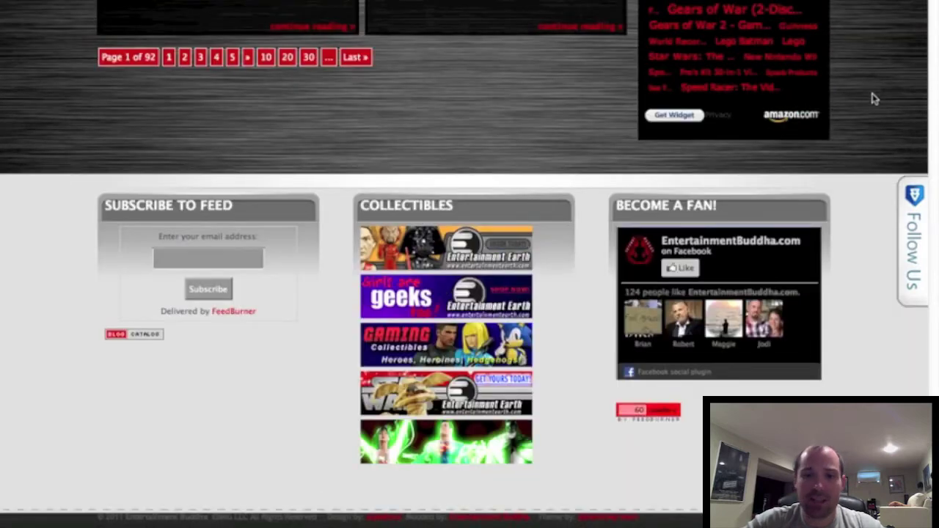
{"action": "scroll", "coordinate": [873, 97], "scroll_direction": "up", "scroll_amount": 20}
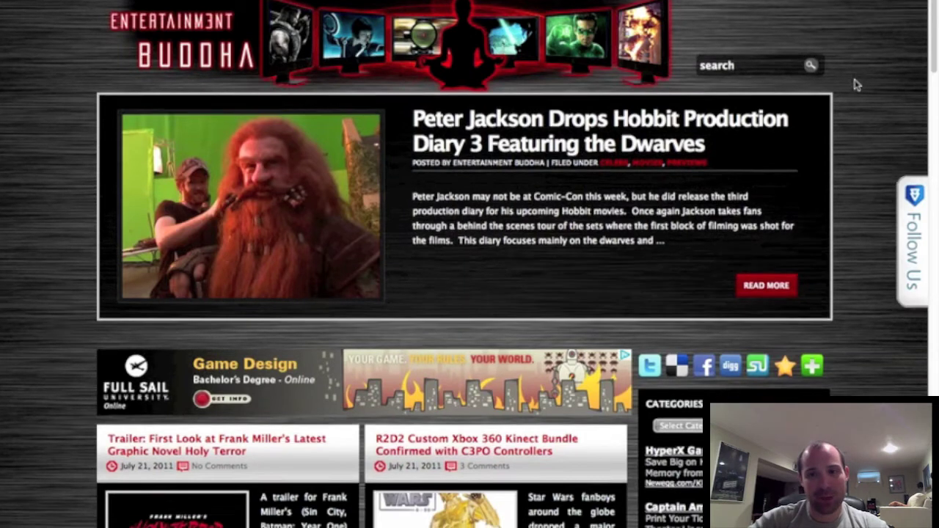
Step: Browse further down the site, then bring up Mission Control showing all desktops
{"action": "scroll", "coordinate": [855, 85], "scroll_direction": "down", "scroll_amount": 10}
{"action": "scroll", "coordinate": [855, 84], "scroll_direction": "down", "scroll_amount": 15}
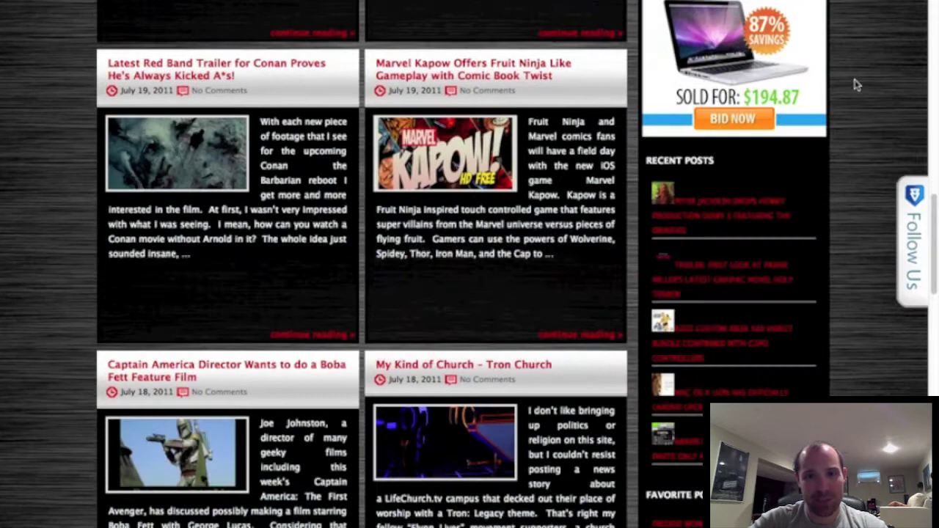
{"action": "scroll", "coordinate": [855, 84], "scroll_direction": "down", "scroll_amount": 5}
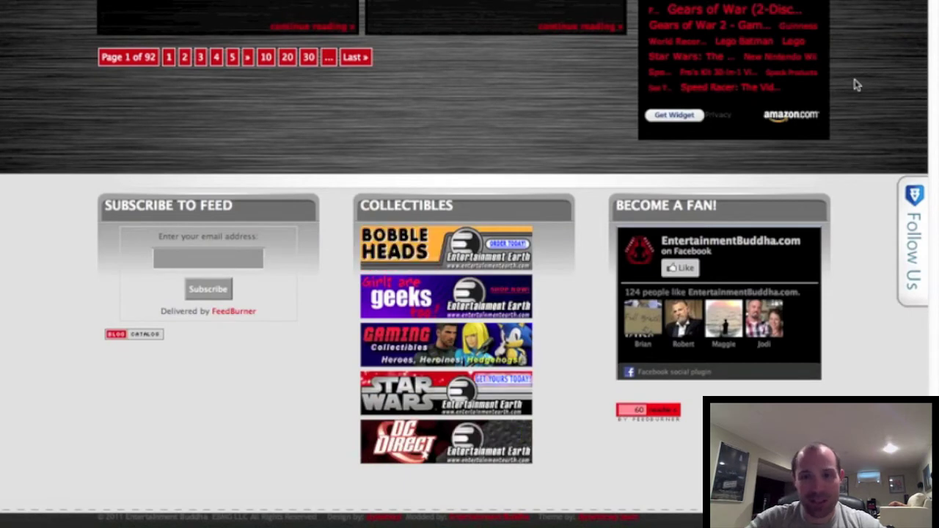
{"action": "scroll", "coordinate": [856, 84], "scroll_direction": "up", "scroll_amount": 20}
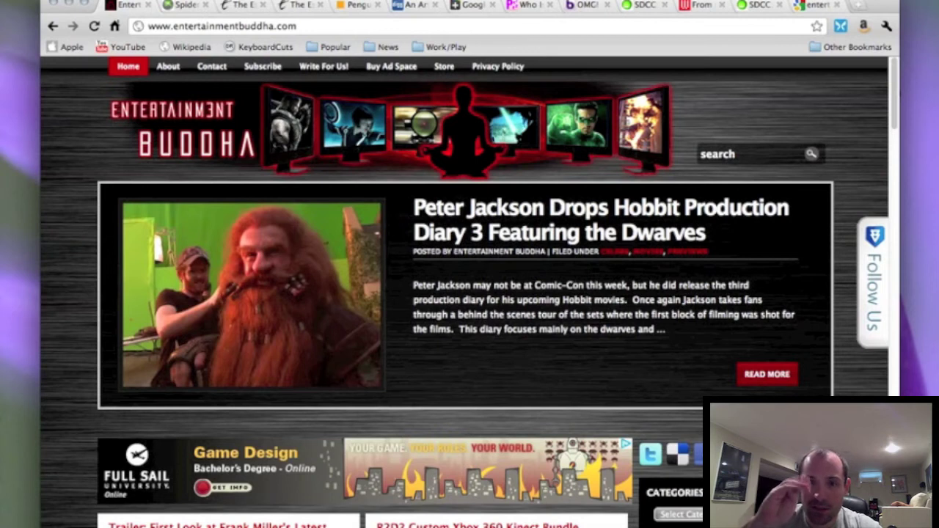
{"action": "key", "text": "F3"}
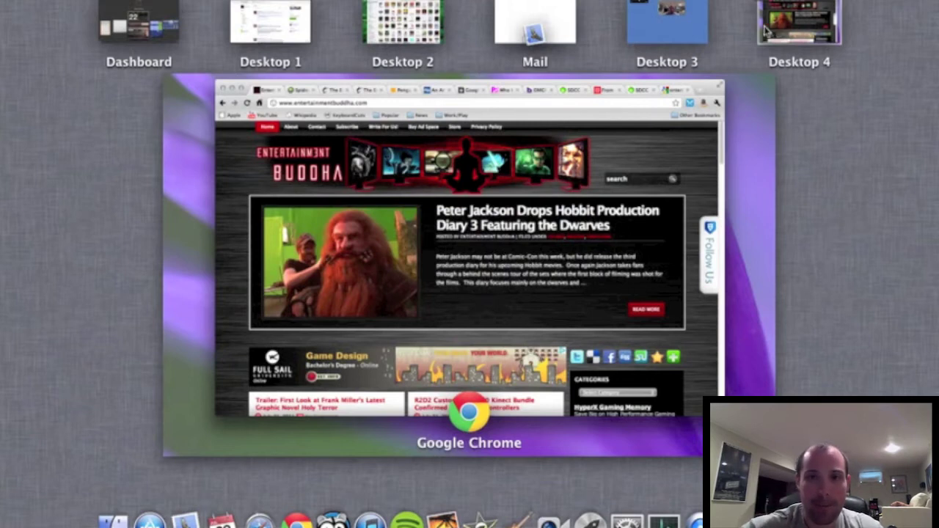
Step: Switch to QuickTime's Desktop 3, then go to the iTunes Desktop 2
{"action": "key", "text": "ctrl+Left"}
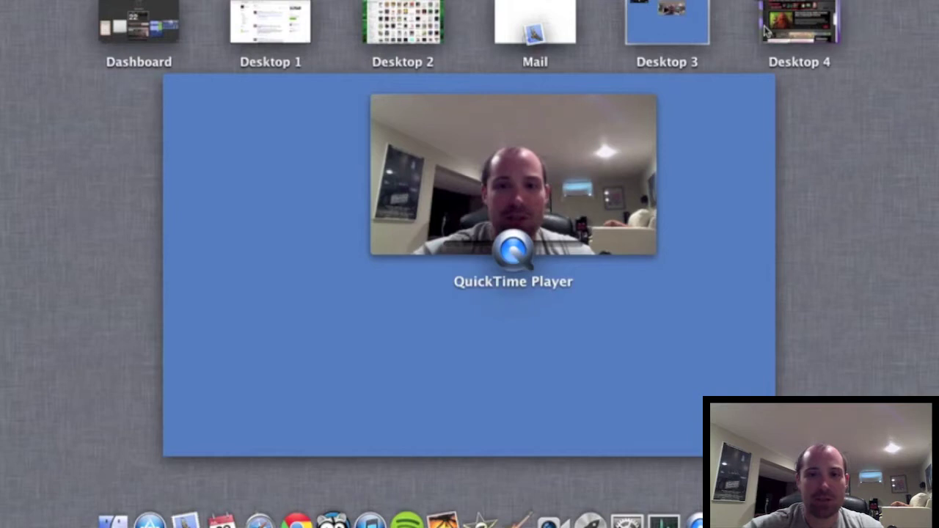
{"action": "mouse_move", "coordinate": [928, 22]}
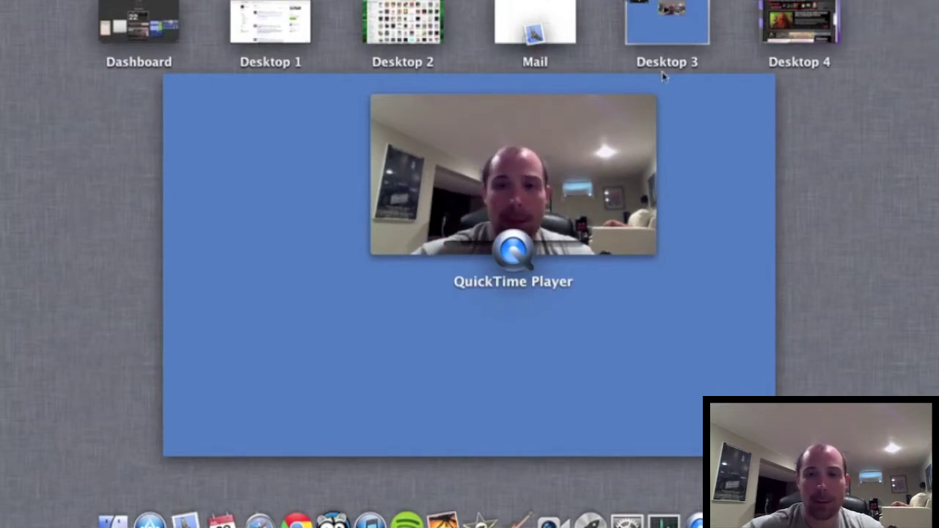
{"action": "left_click", "coordinate": [402, 22]}
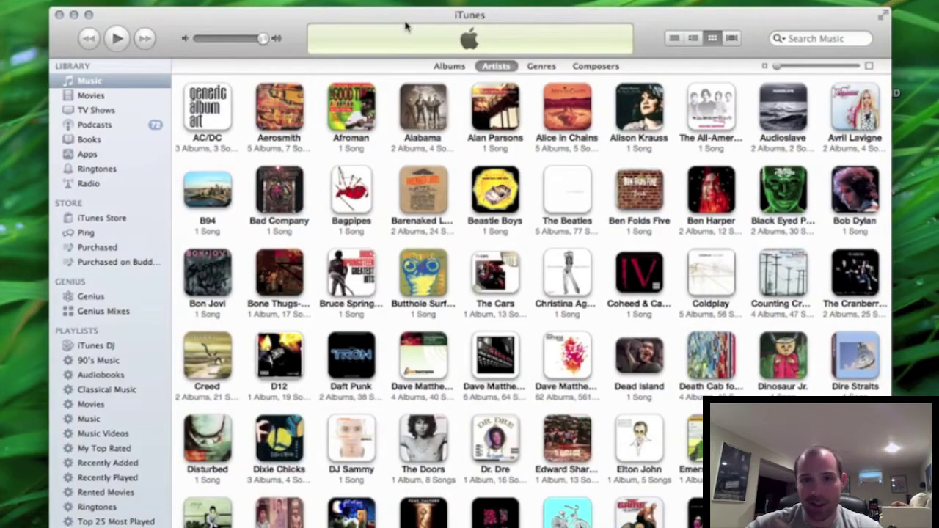
Step: Toggle Mission Control over iTunes several times, then go to Desktop 1 with Google+
{"action": "key", "text": "F3"}
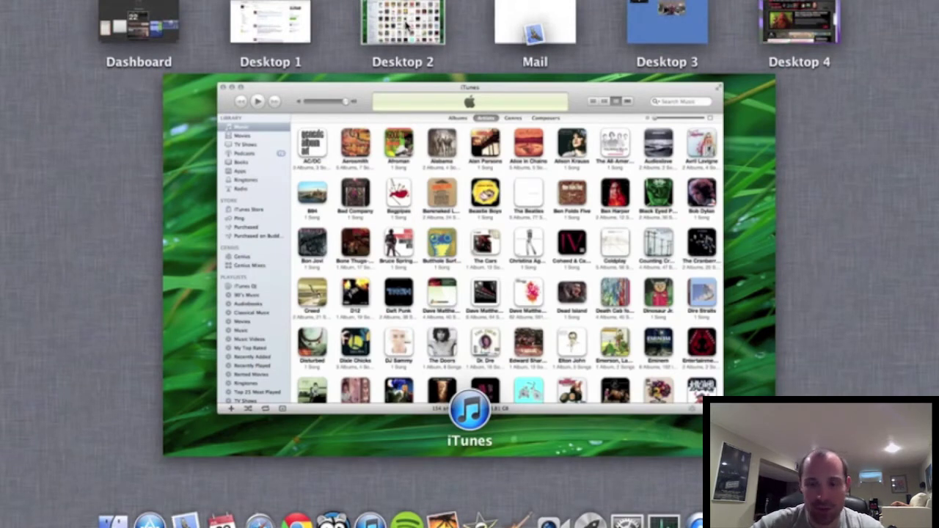
{"action": "left_click", "coordinate": [499, 198]}
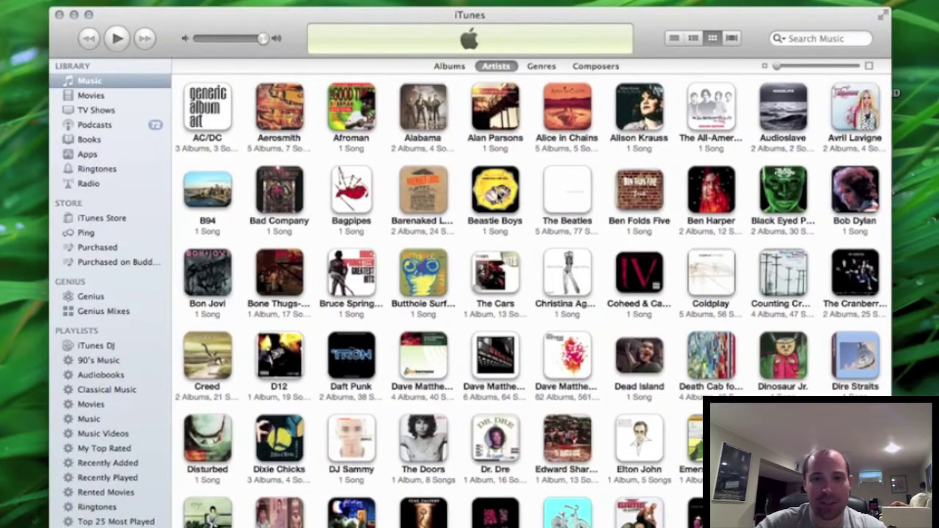
{"action": "key", "text": "F3"}
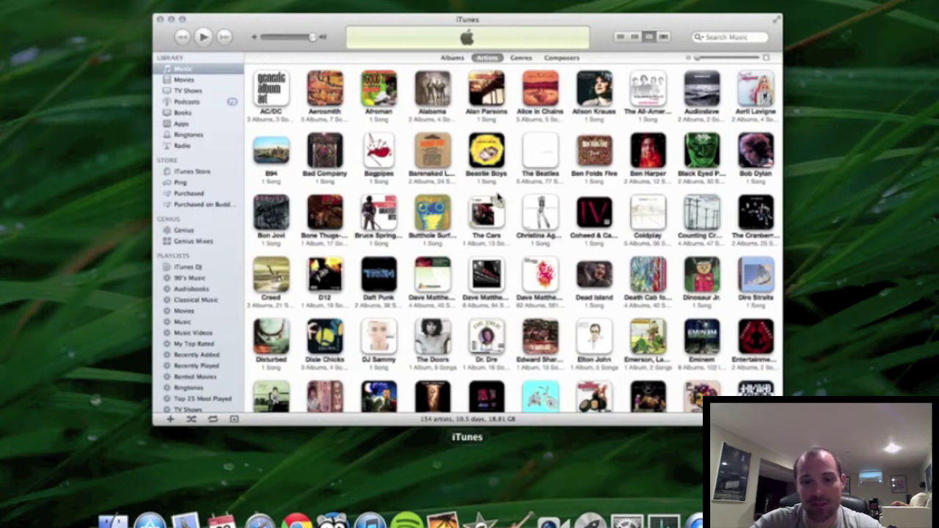
{"action": "left_click", "coordinate": [499, 200]}
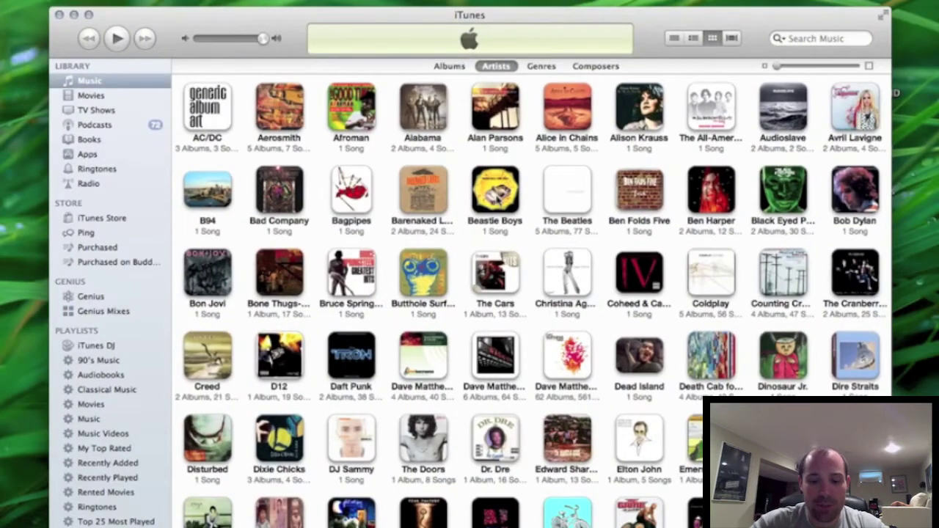
{"action": "key", "text": "F3"}
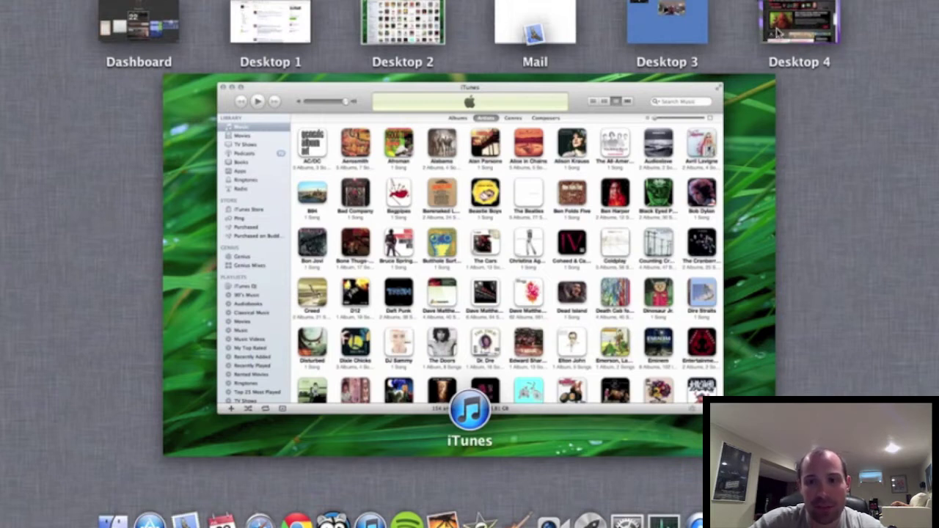
{"action": "left_click", "coordinate": [284, 25]}
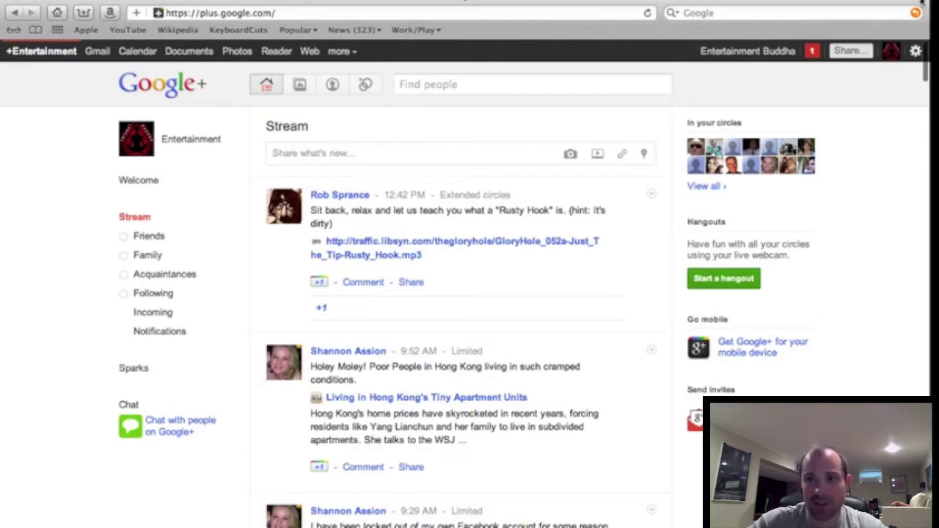
Step: Make the Google+ browser full screen and return to its Safari space via Mission Control
{"action": "left_click", "coordinate": [921, 4]}
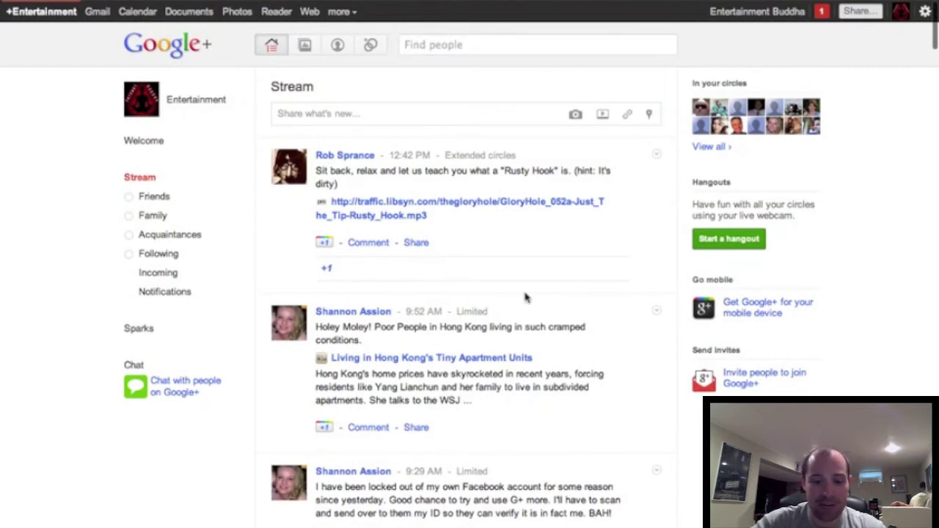
{"action": "key", "text": "ctrl+Up"}
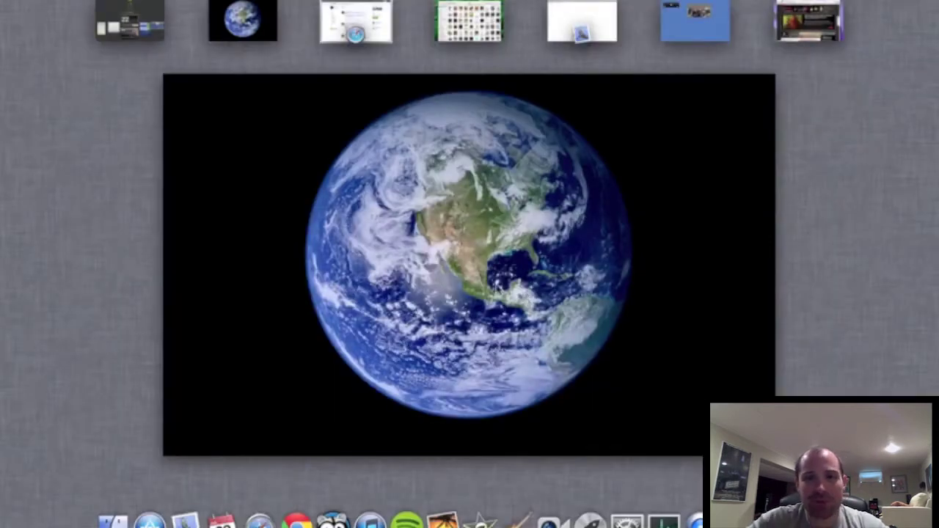
{"action": "left_click", "coordinate": [357, 15]}
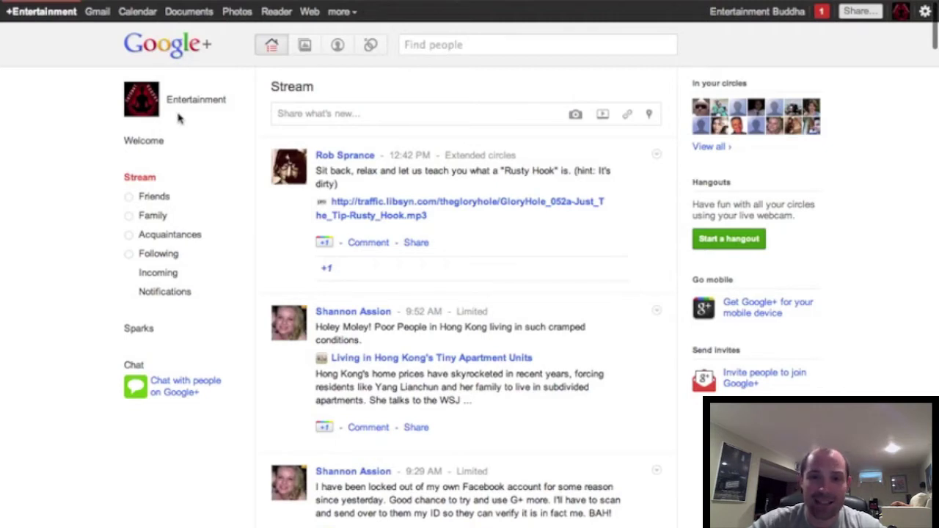
Step: Open the first post author's profile, scroll it, then show all desktops
{"action": "left_click", "coordinate": [355, 157]}
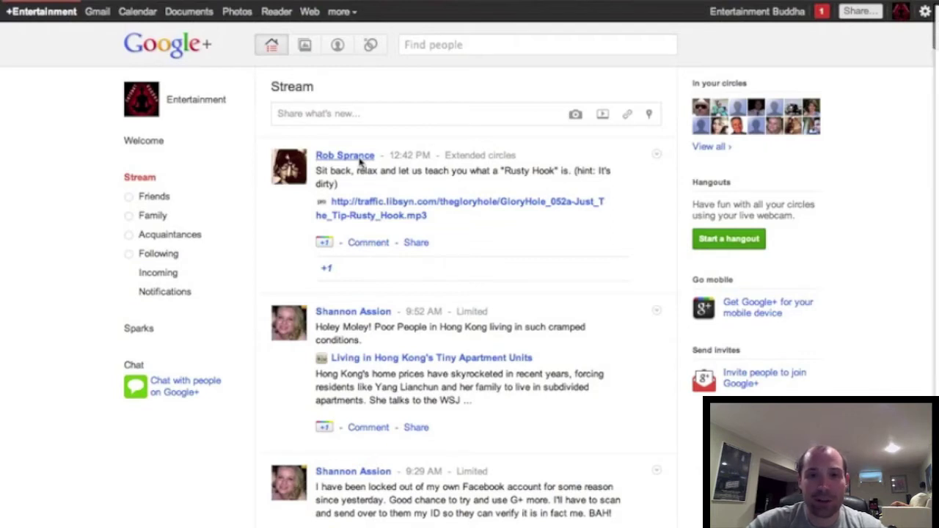
{"action": "left_click", "coordinate": [359, 159]}
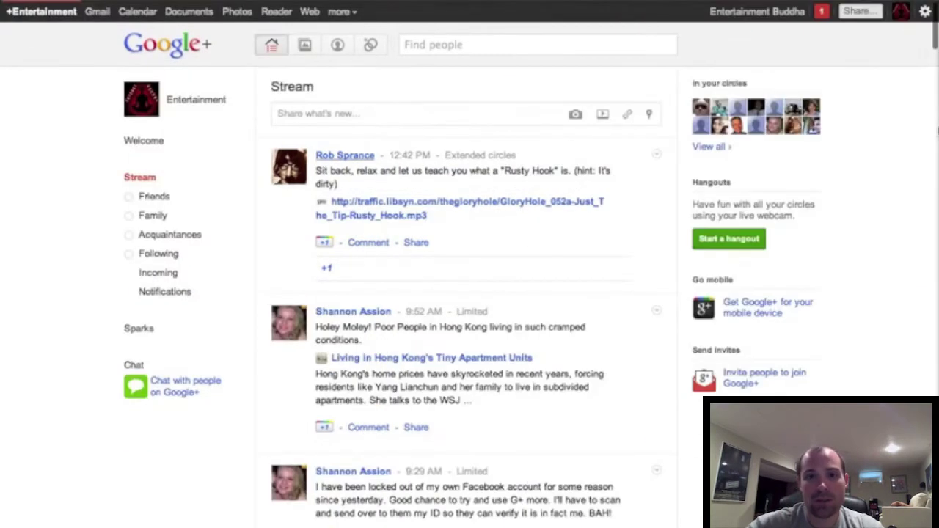
{"action": "scroll", "coordinate": [168, 199], "scroll_direction": "down", "scroll_amount": 1}
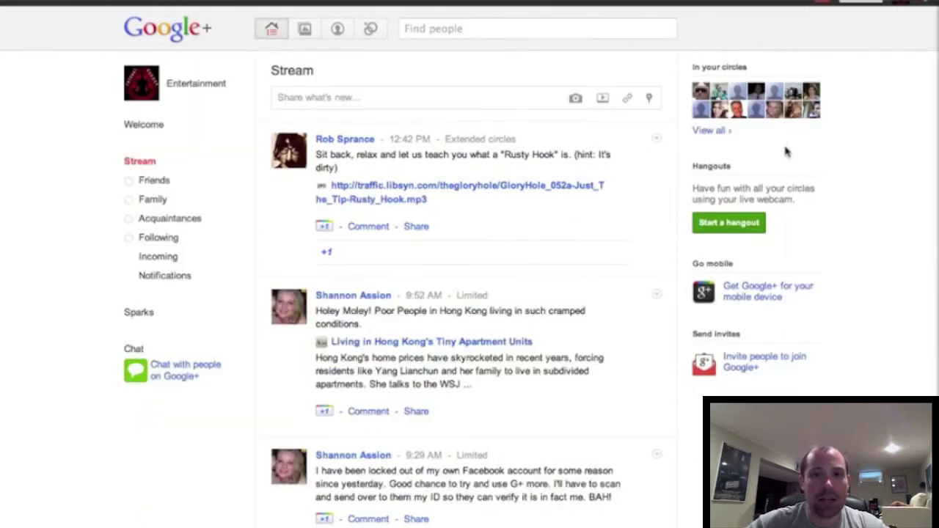
{"action": "key", "text": "ctrl+Up"}
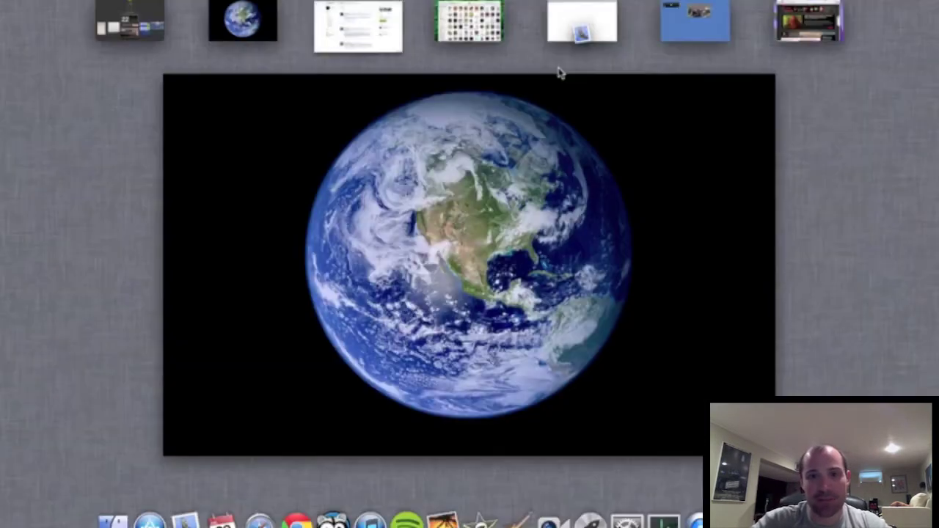
Step: View the empty inbox in the full-screen Mail space, then reopen Mission Control
{"action": "left_click", "coordinate": [576, 29]}
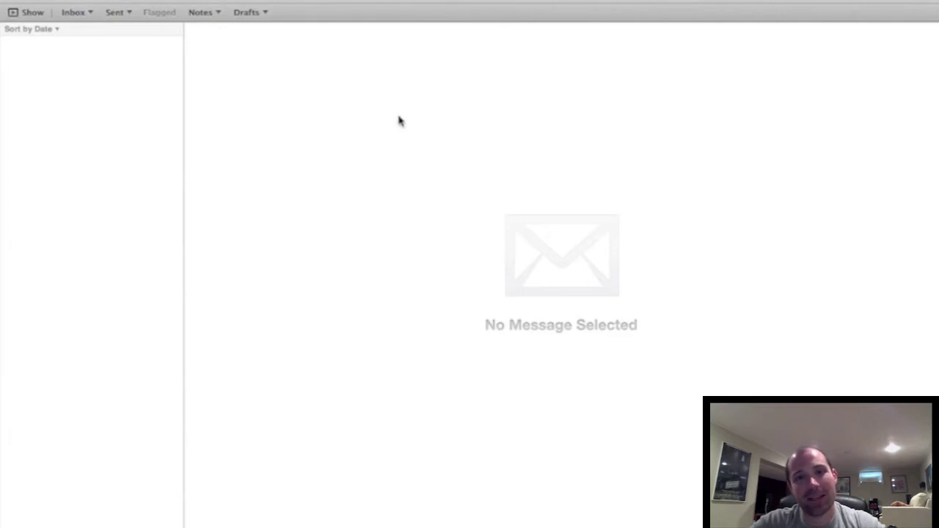
{"action": "mouse_move", "coordinate": [403, 1]}
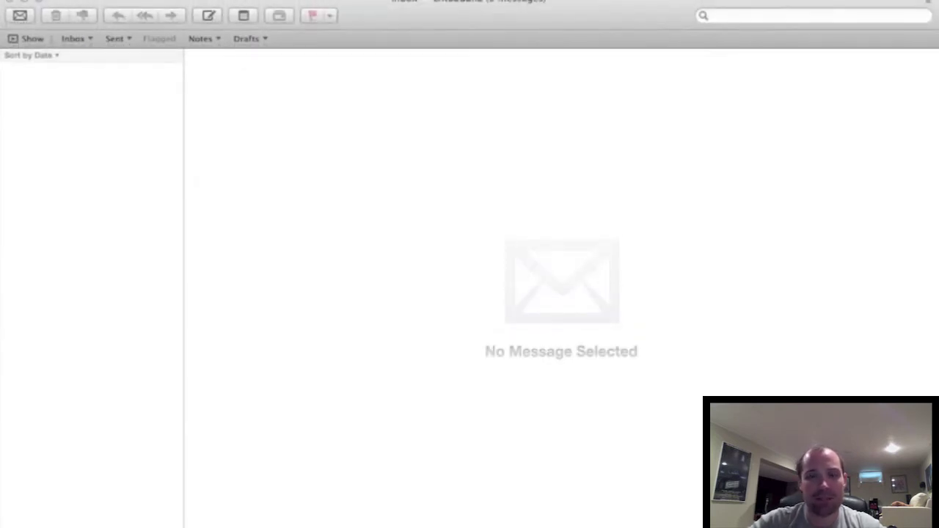
{"action": "key", "text": "ctrl+Up"}
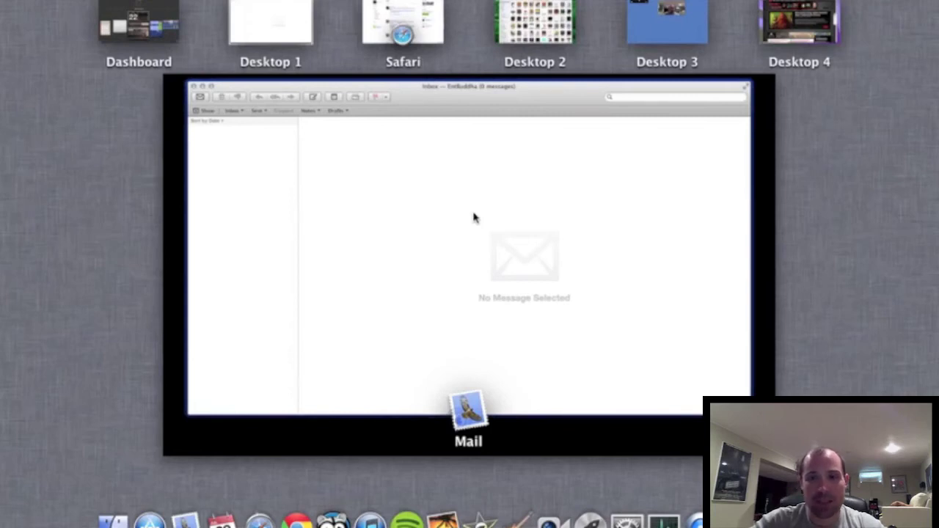
Step: Add two new desktops, move the Mail window onto Desktop 5, and close Mission Control
{"action": "mouse_move", "coordinate": [922, 16]}
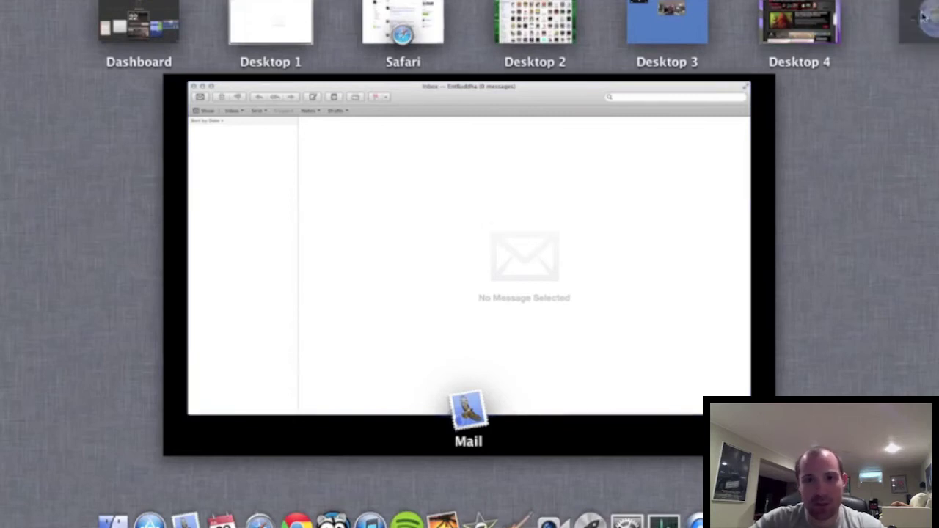
{"action": "left_click", "coordinate": [922, 17]}
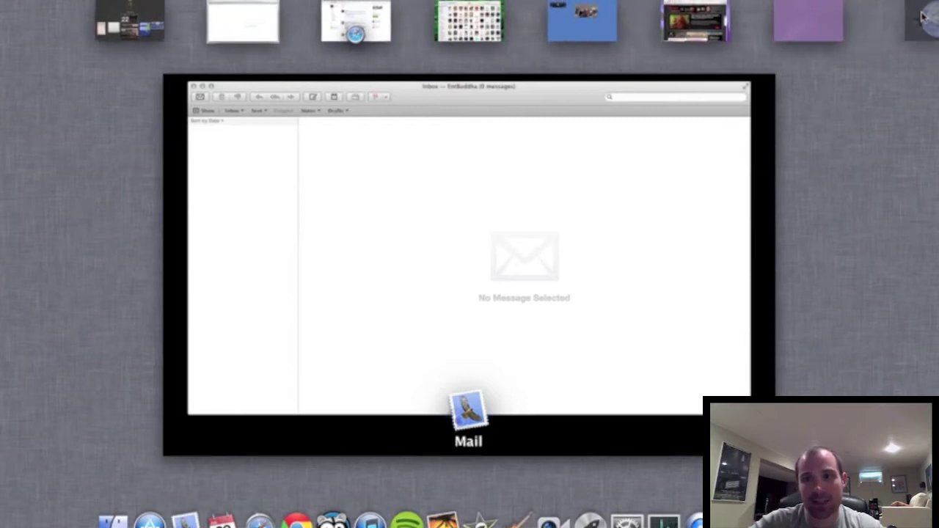
{"action": "left_click", "coordinate": [922, 26]}
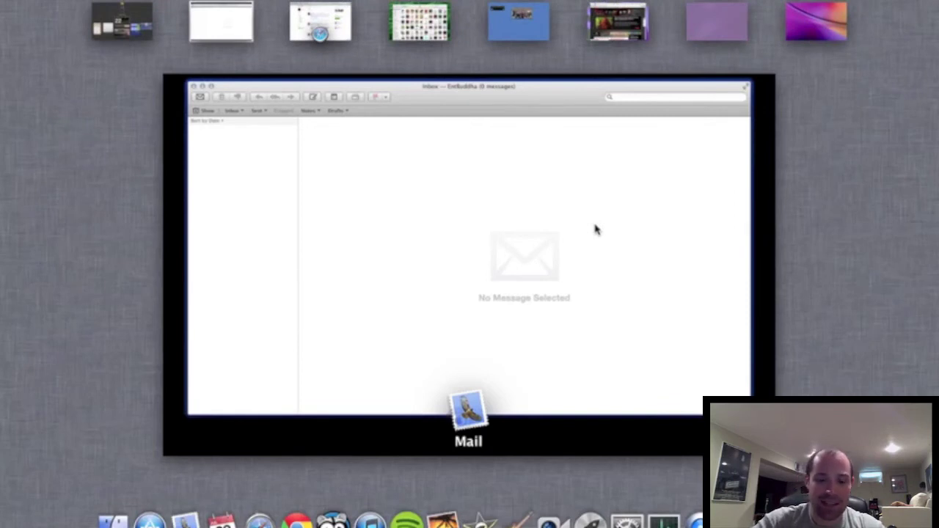
{"action": "left_click_drag", "start_coordinate": [595, 229], "coordinate": [733, 16]}
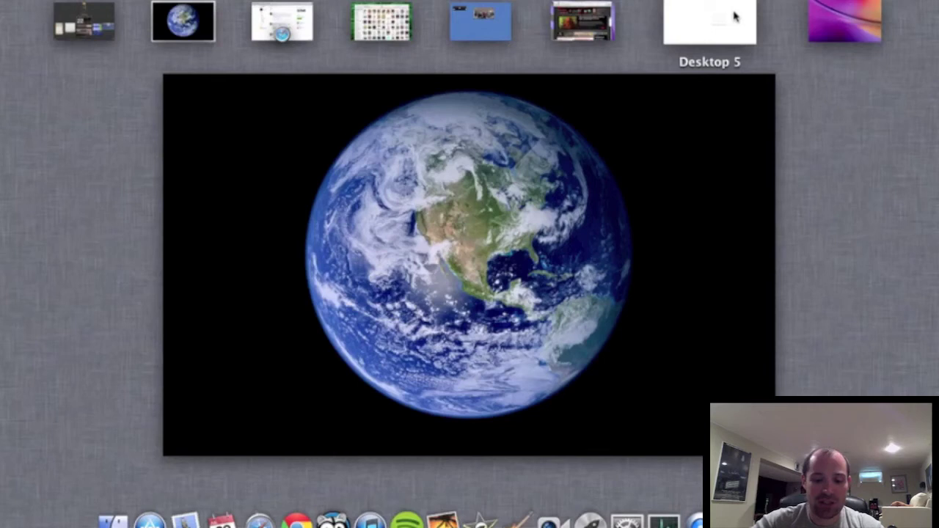
{"action": "key", "text": "Escape"}
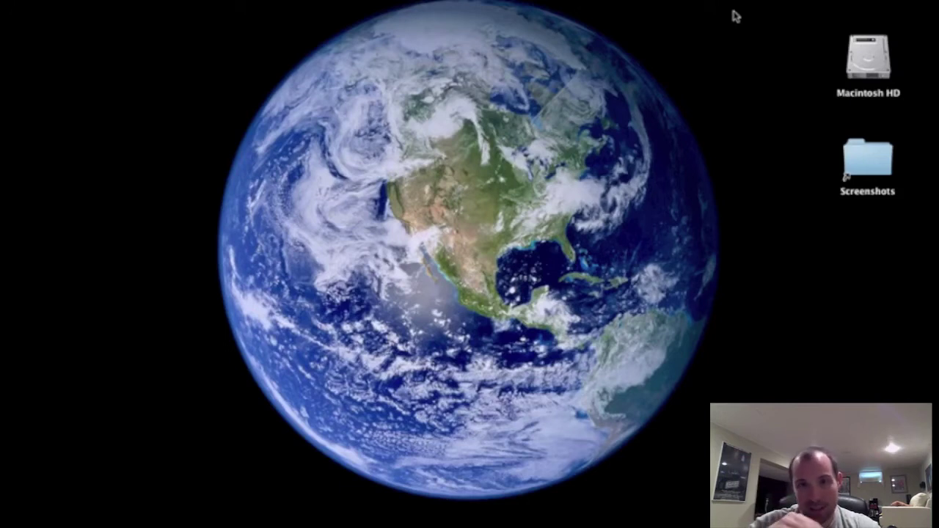
Step: Show the Dashboard widgets with F12, then dismiss them back to the desktop
{"action": "key", "text": "F12"}
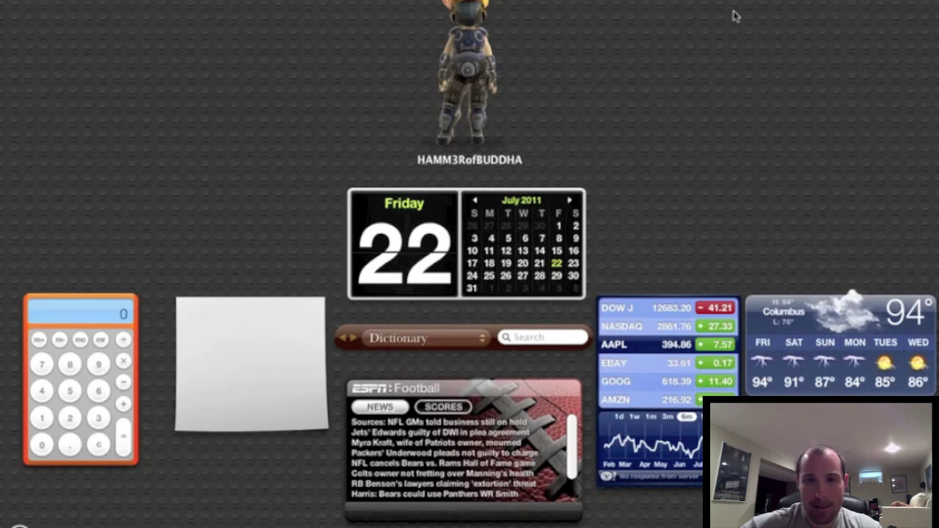
{"action": "key", "text": "F12"}
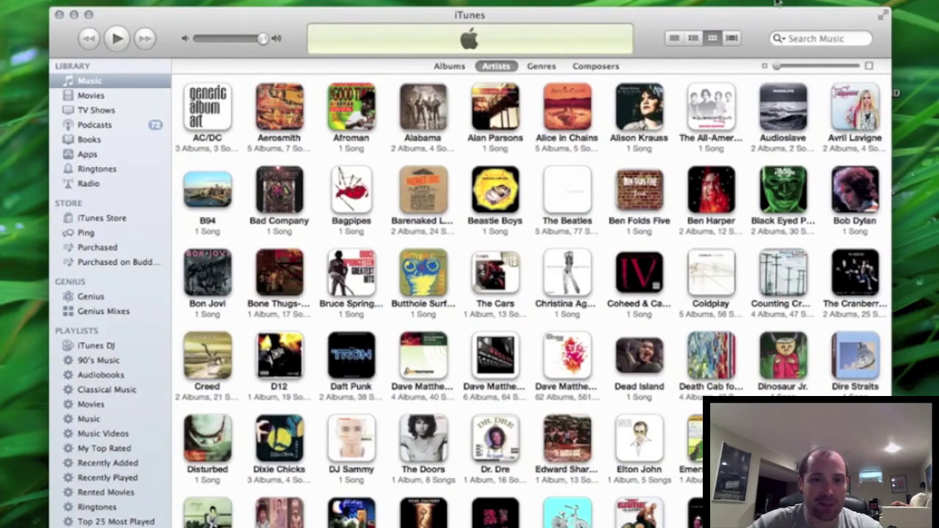
Step: Make iTunes full screen, return to the Earth desktop, and open Launchpad
{"action": "left_click", "coordinate": [882, 16]}
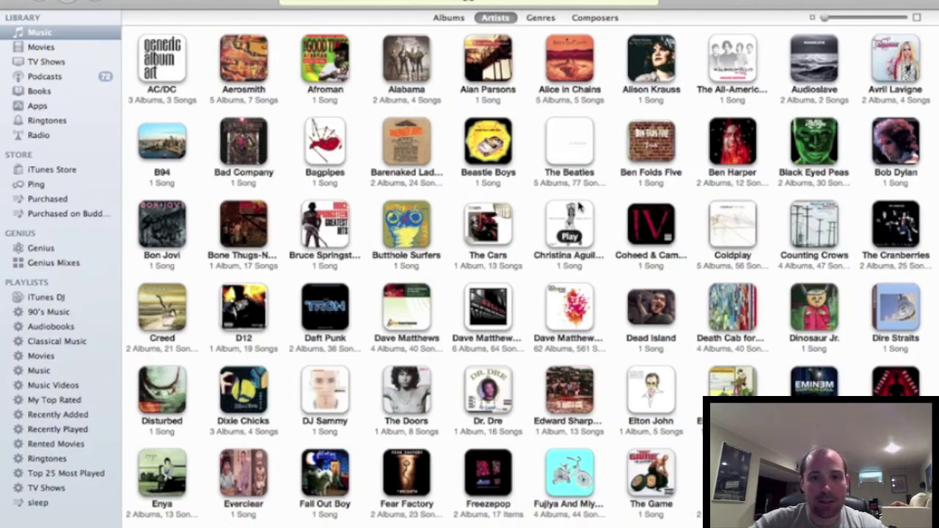
{"action": "key", "text": "ctrl+Up"}
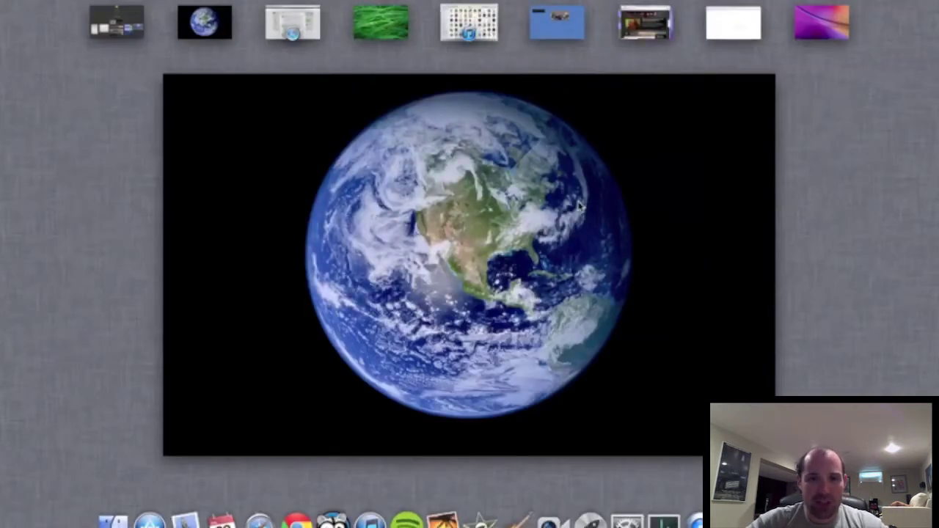
{"action": "left_click", "coordinate": [457, 320]}
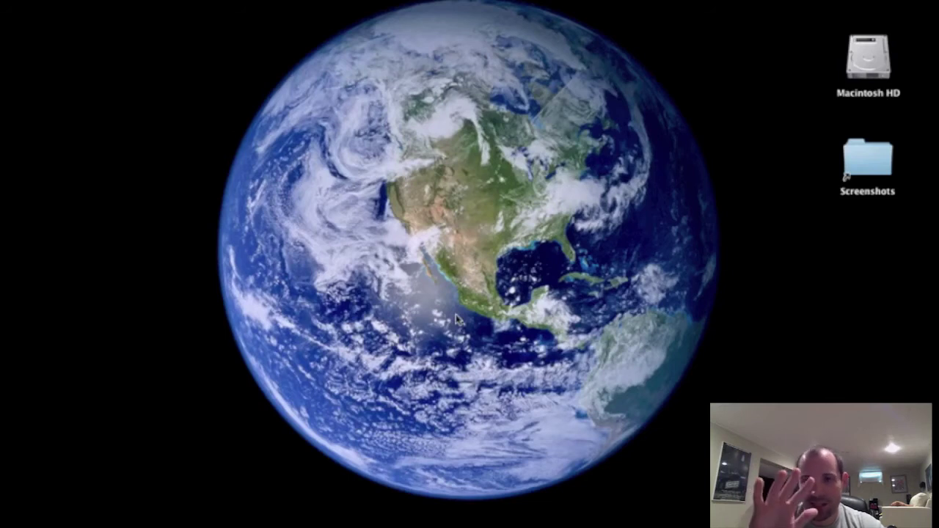
{"action": "key", "text": "F4"}
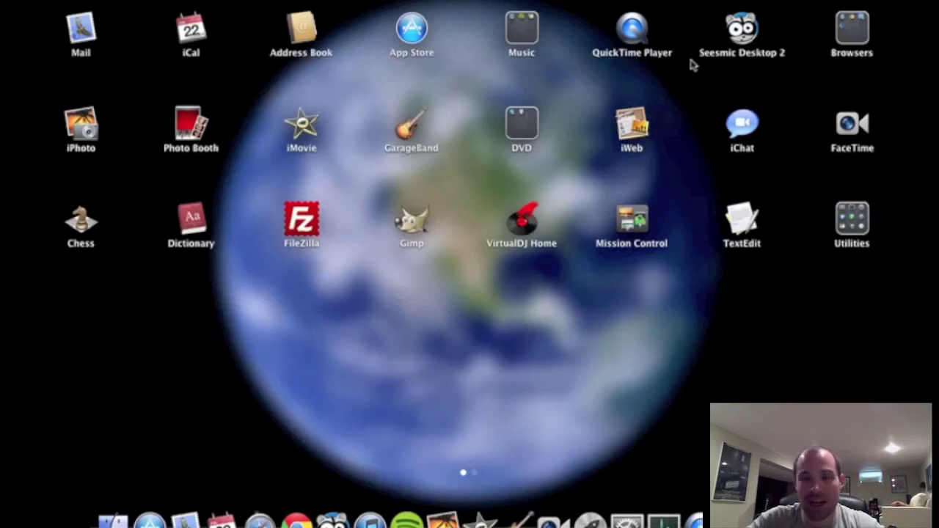
{"action": "left_click", "coordinate": [532, 35]}
{"action": "left_click", "coordinate": [532, 35]}
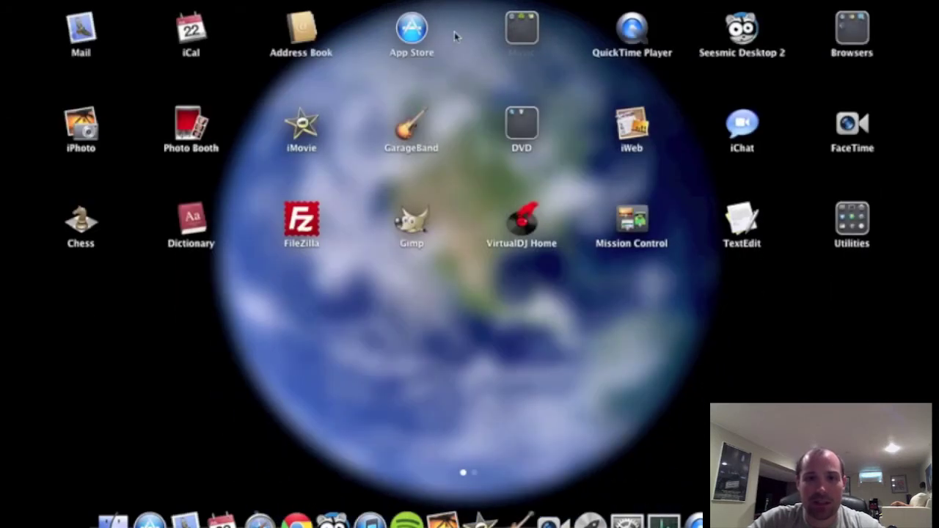
{"action": "left_click_drag", "start_coordinate": [411, 33], "coordinate": [374, 27]}
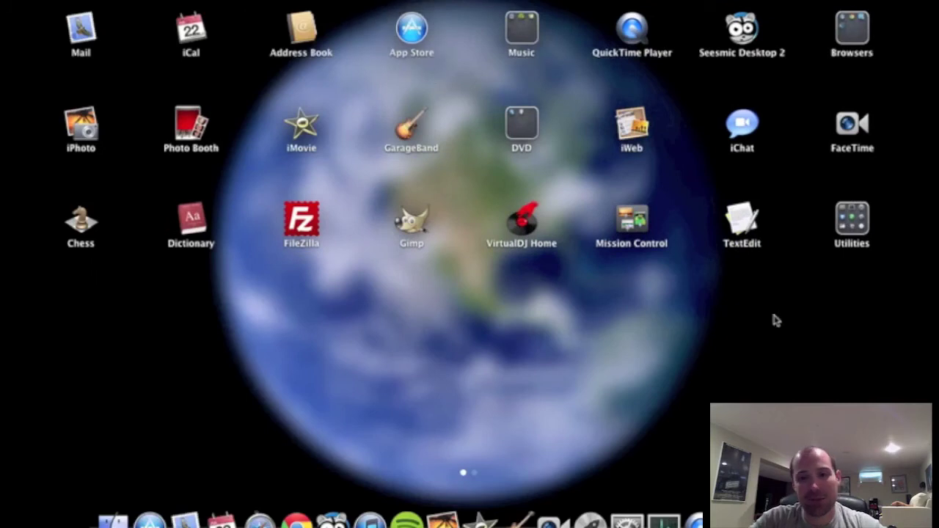
{"action": "scroll", "coordinate": [776, 320], "scroll_direction": "right", "scroll_amount": 5}
{"action": "scroll", "coordinate": [776, 320], "scroll_direction": "left", "scroll_amount": 3}
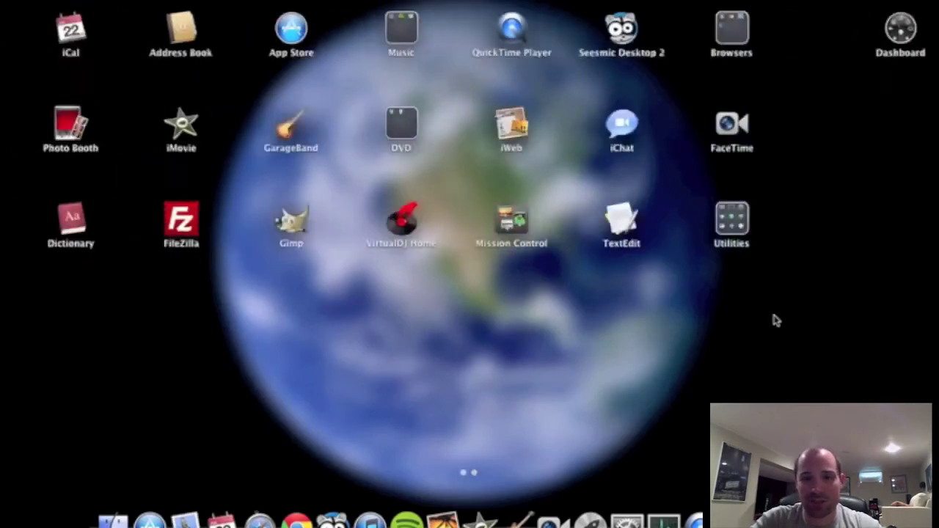